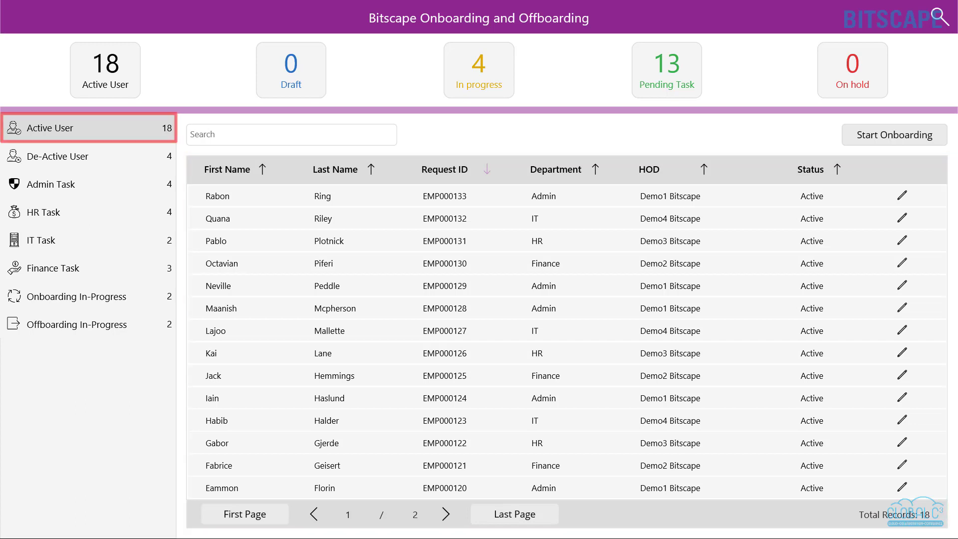
Browse the De-Active, team pending-task, onboarding and offboarding lists, ending on Active users
click(57, 156)
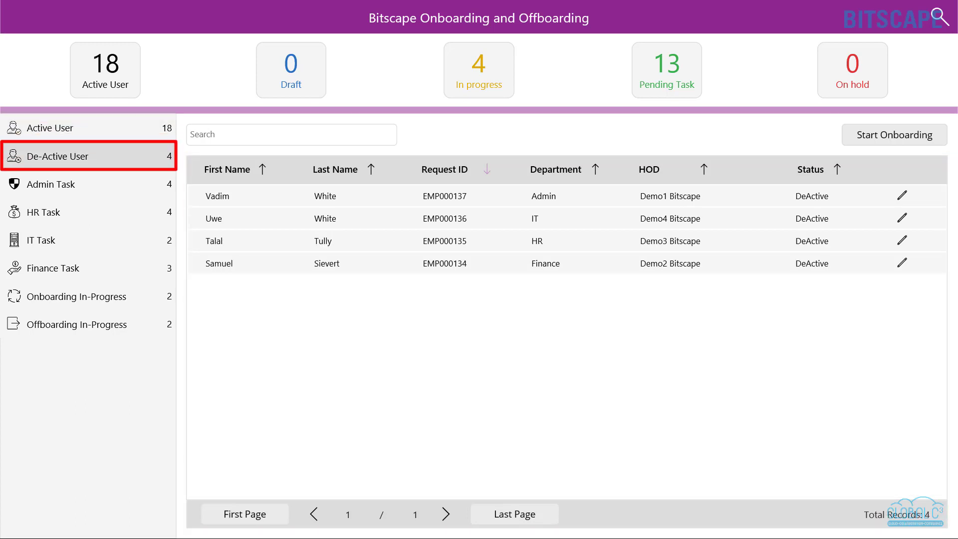
click(51, 184)
click(44, 212)
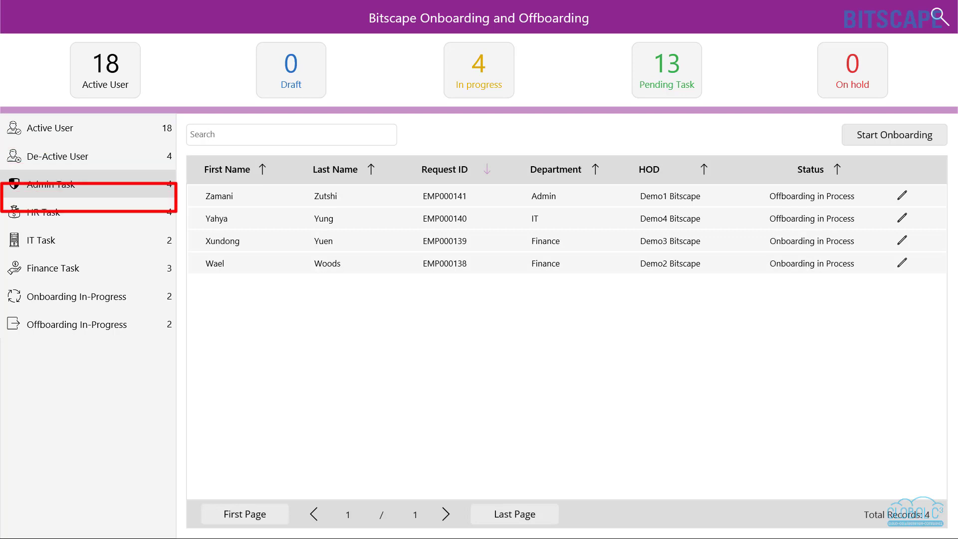
click(41, 240)
click(53, 268)
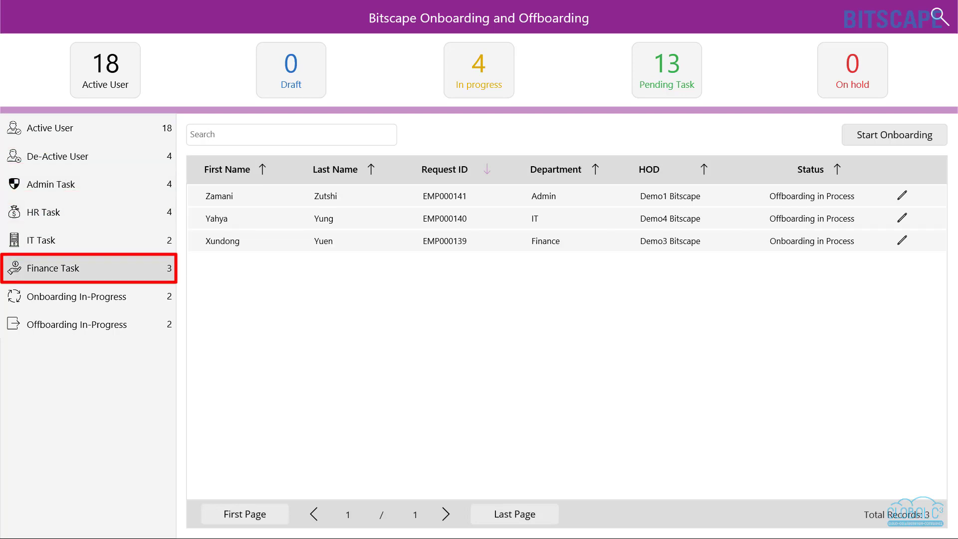
click(77, 297)
click(77, 325)
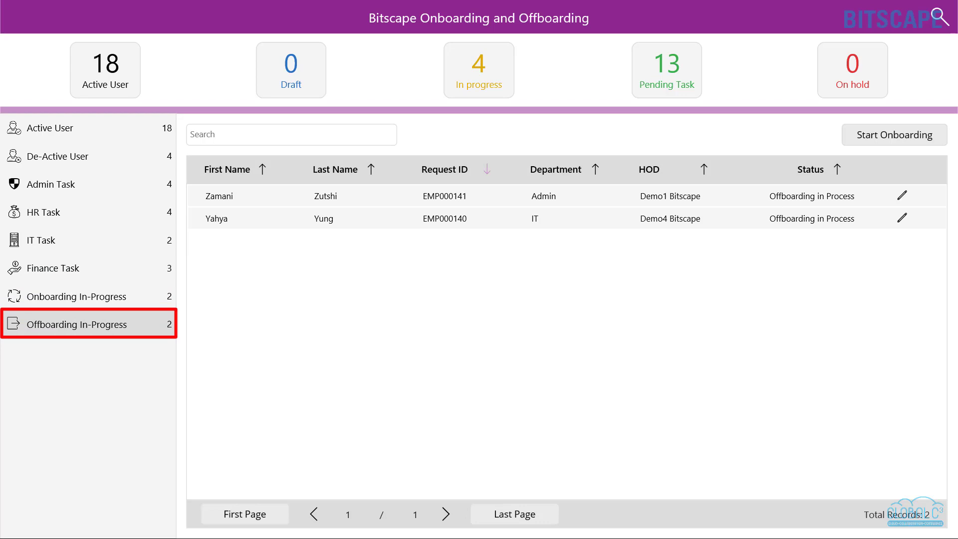
click(50, 127)
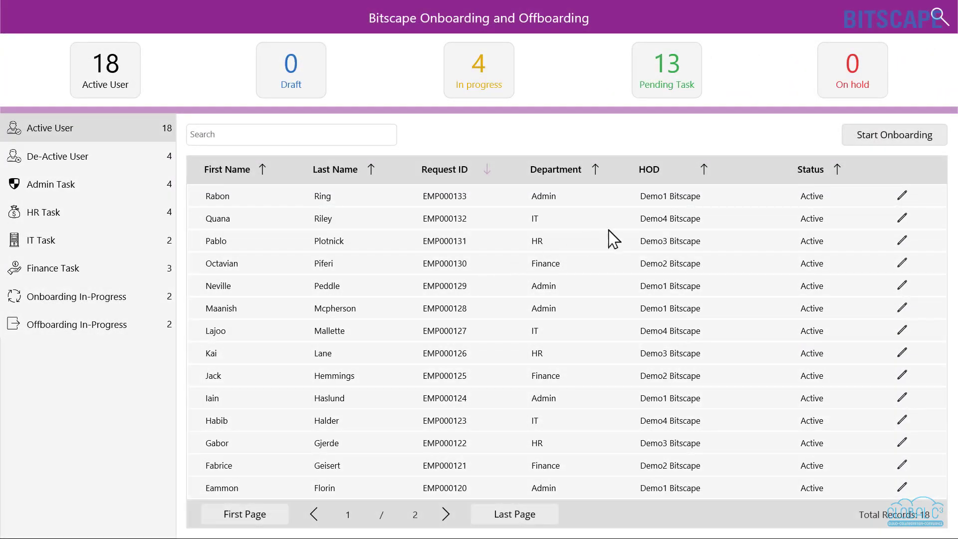
Save a new IT Software Developer onboarding request after checking the Admin, HR, IT and Finance tabs
click(892, 135)
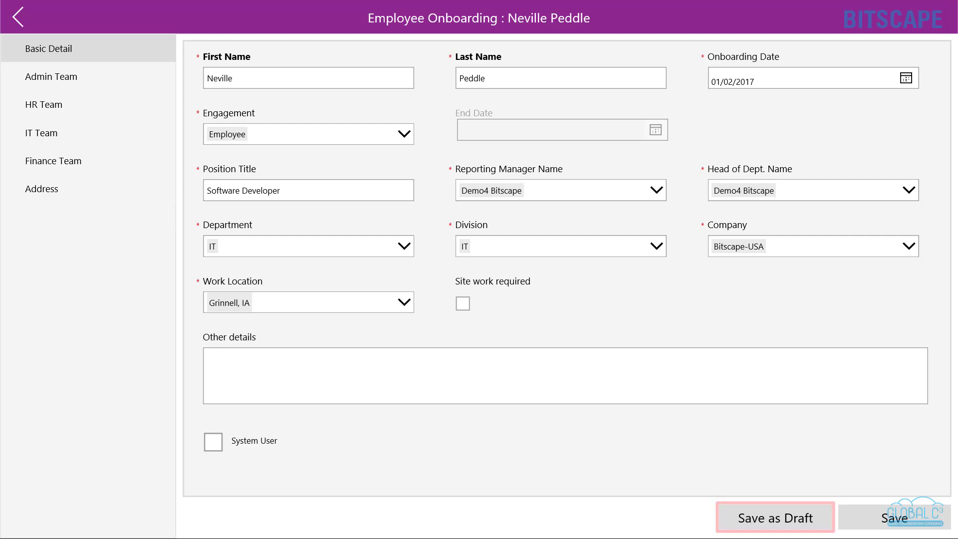
click(51, 76)
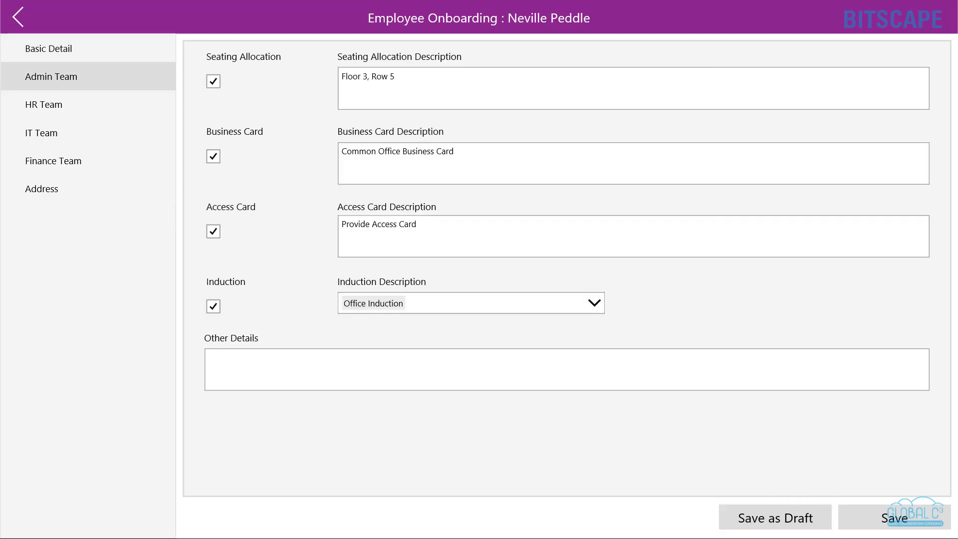
click(44, 104)
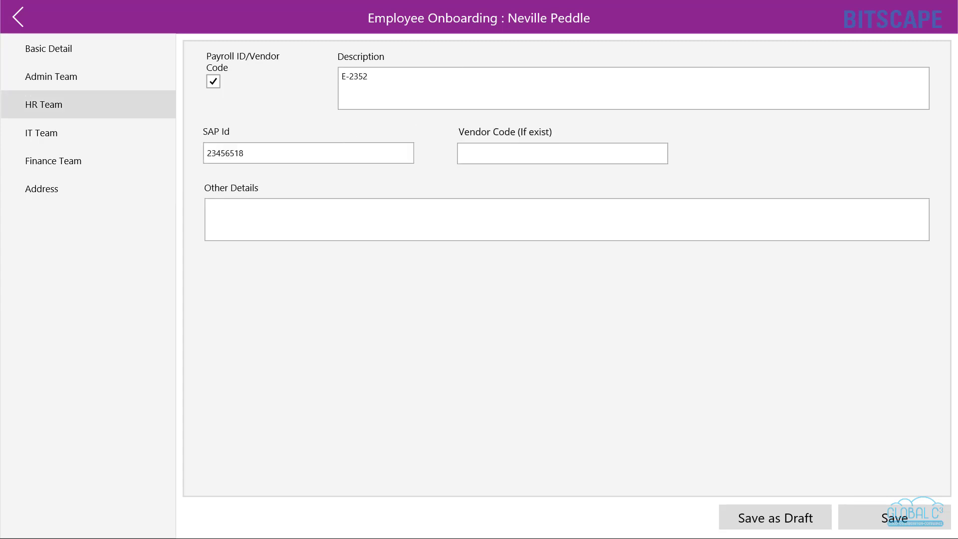
click(41, 133)
scroll(563, 272, down, 4)
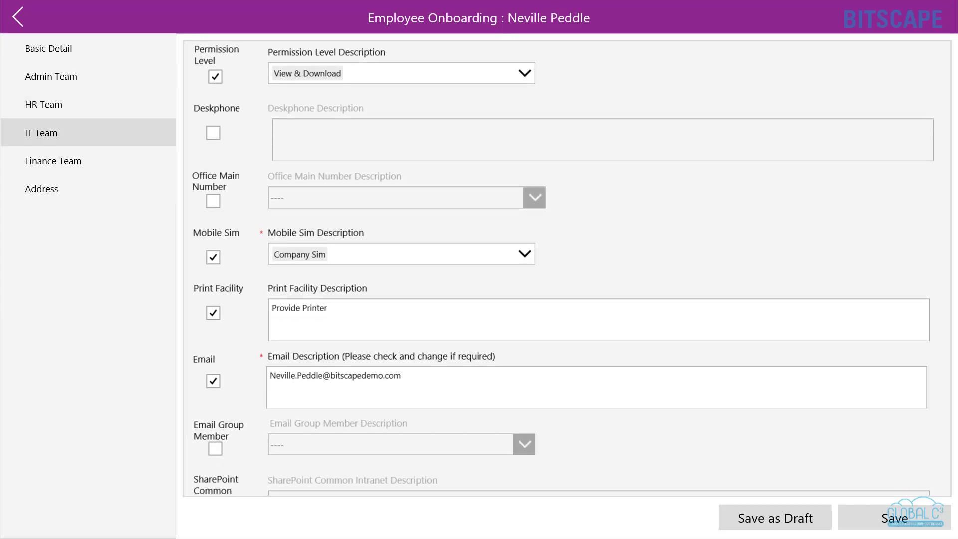
click(53, 161)
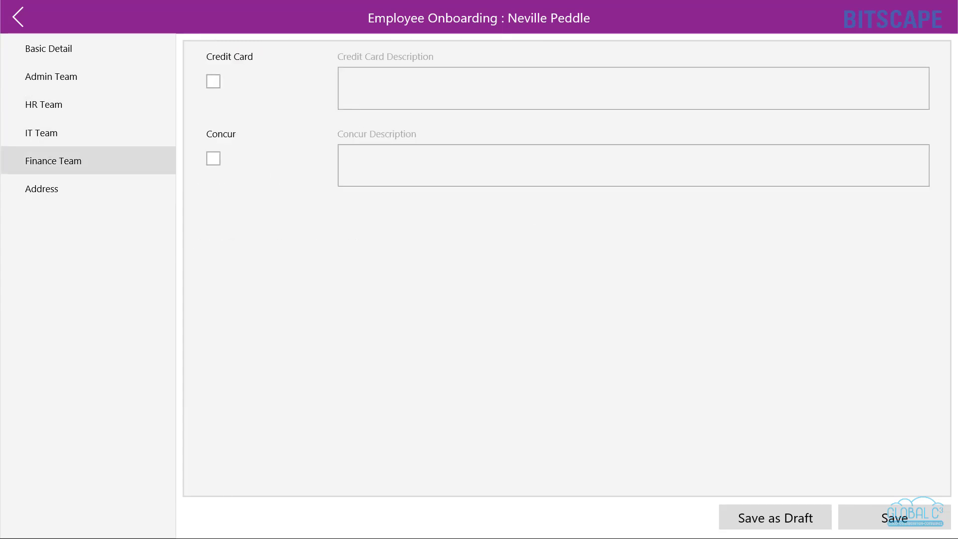
click(893, 518)
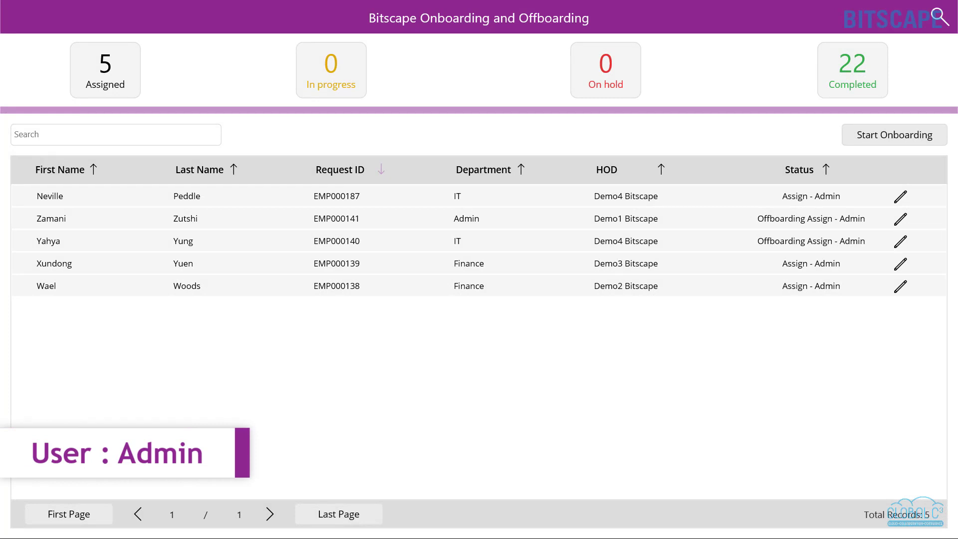
Save the new hire's Admin task, then the HR payroll task, as Completed
click(900, 197)
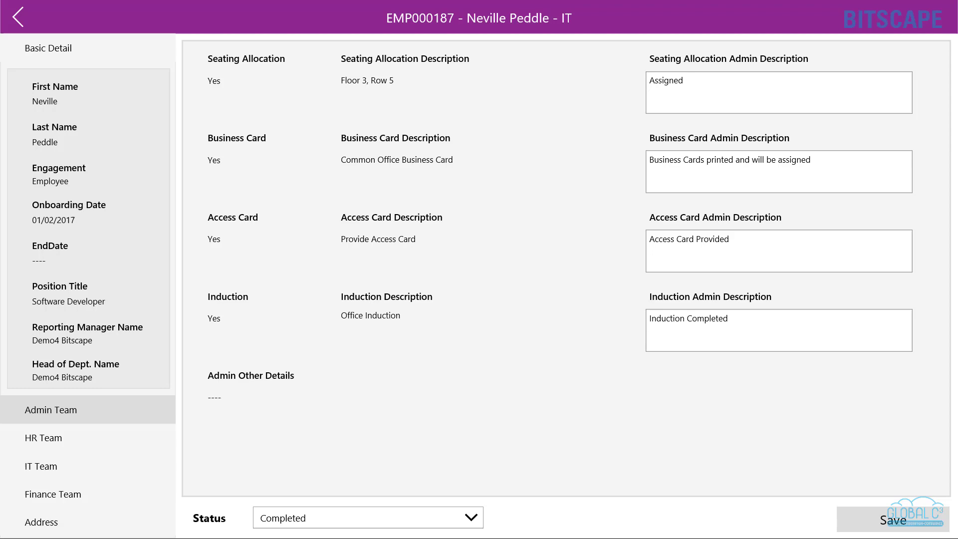
click(894, 520)
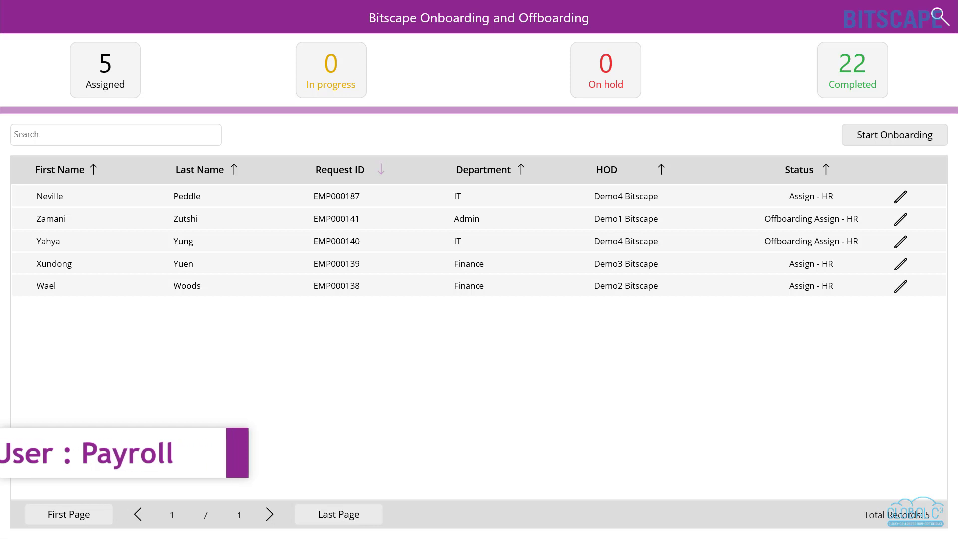
click(900, 197)
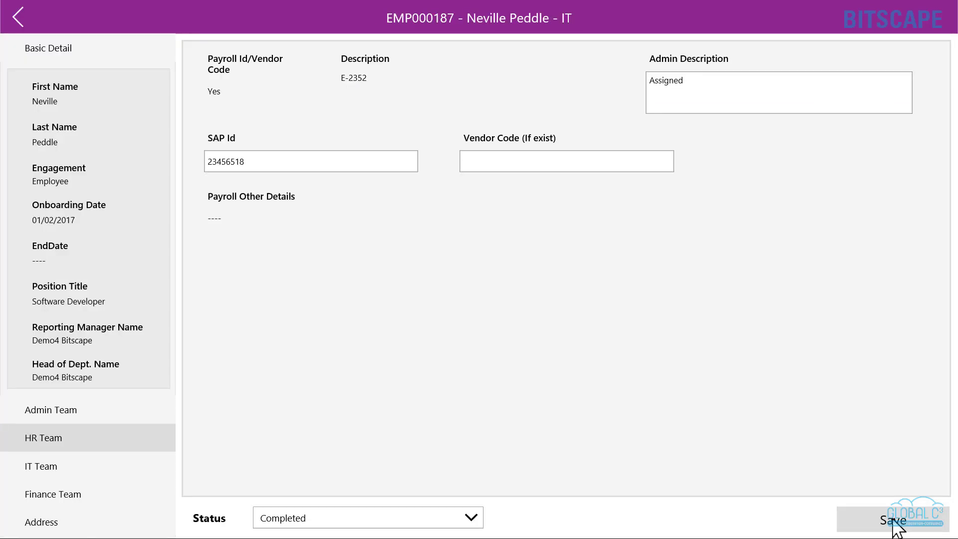
click(893, 521)
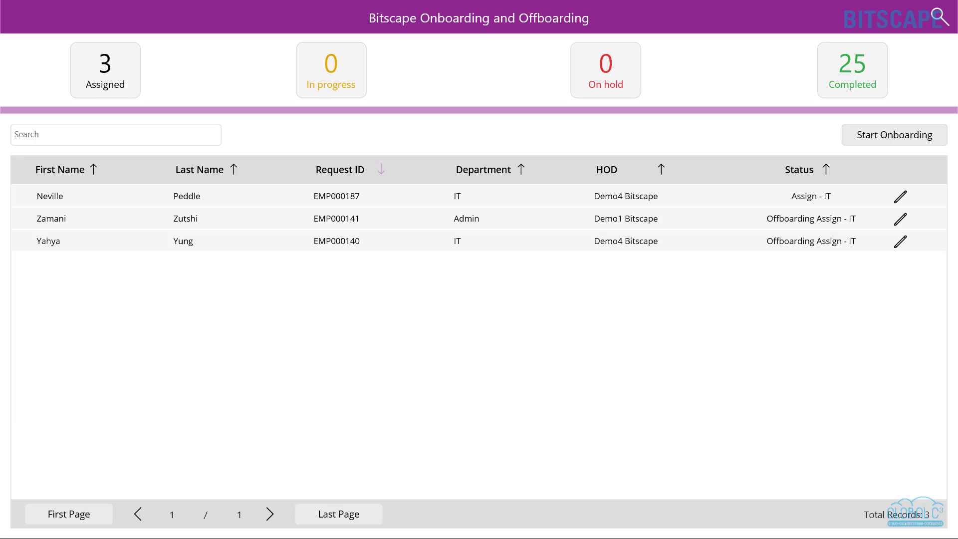
Save the new hire's IT equipment and access task as Completed, then open the Finance task
click(901, 198)
scroll(559, 268, down, 6)
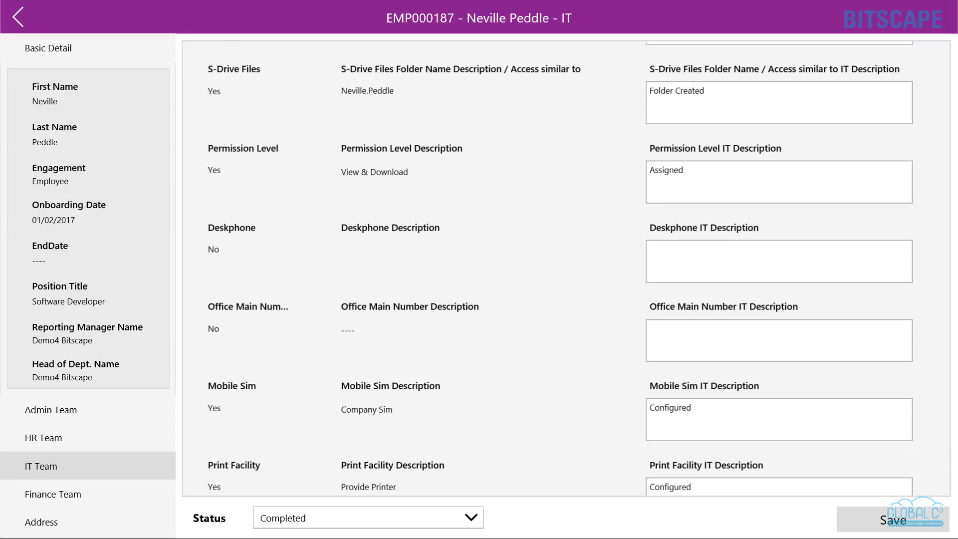
click(893, 521)
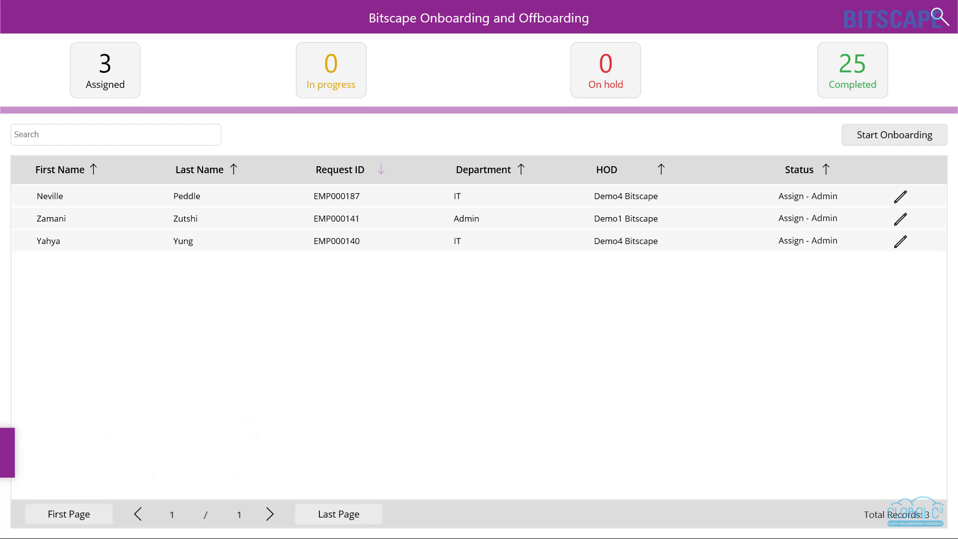
click(901, 198)
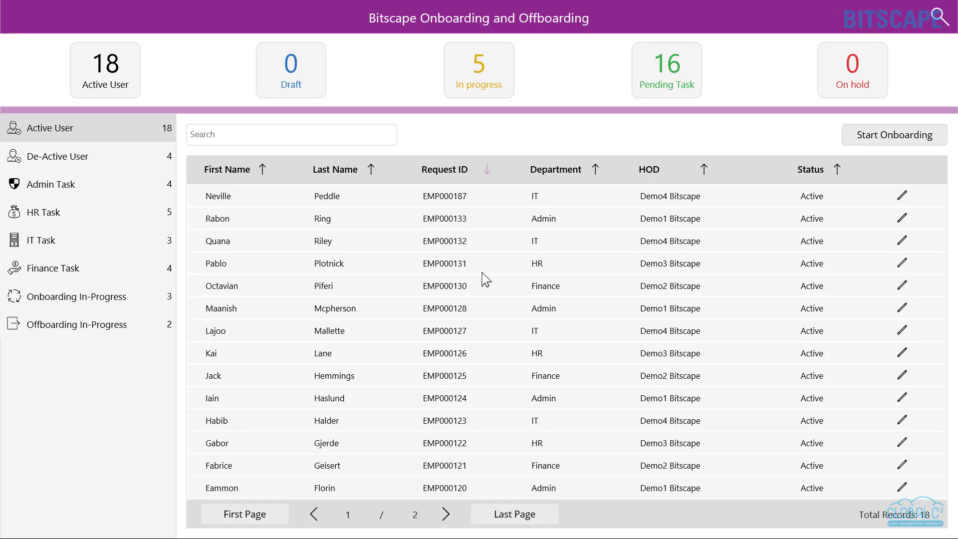
Save an offboarding request for the active new hire with final working date 03/03/2020
click(902, 195)
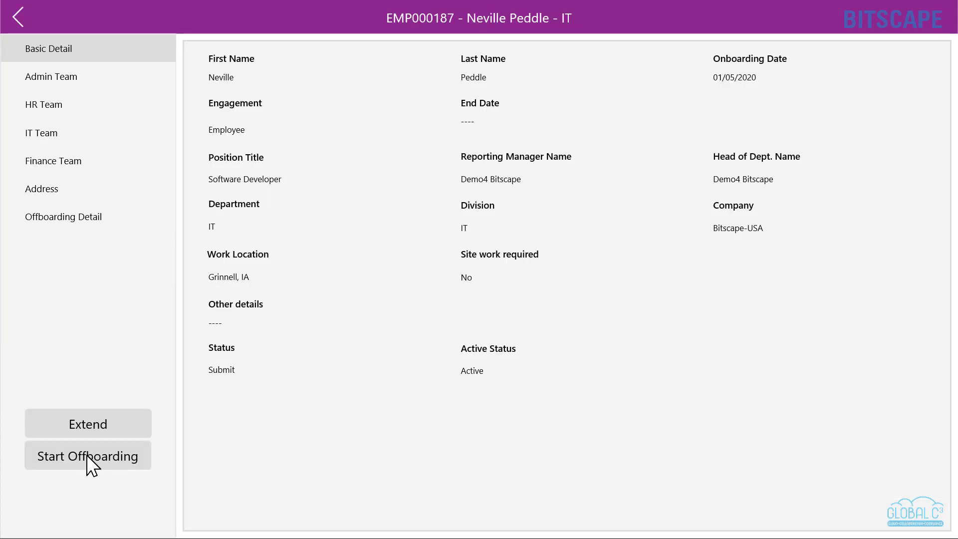
click(88, 458)
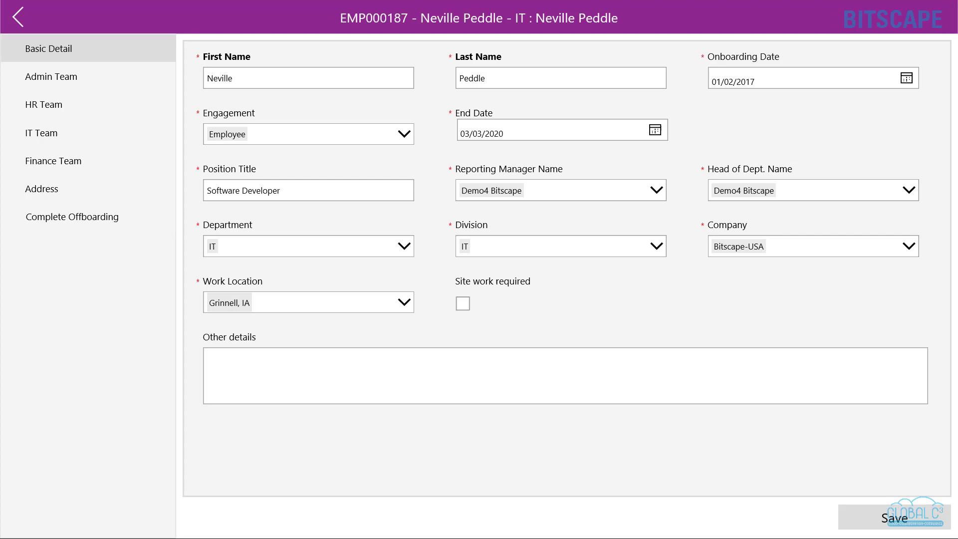
click(136, 217)
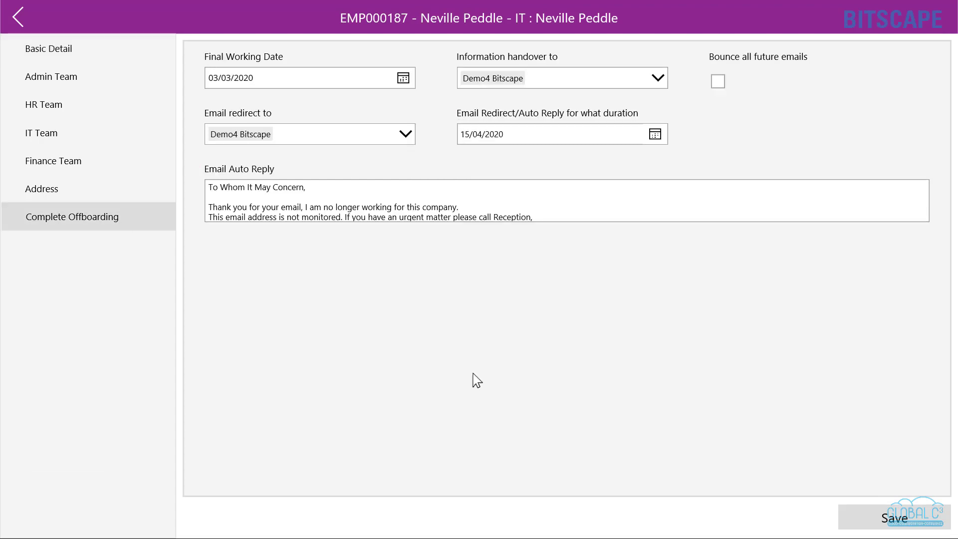
click(893, 522)
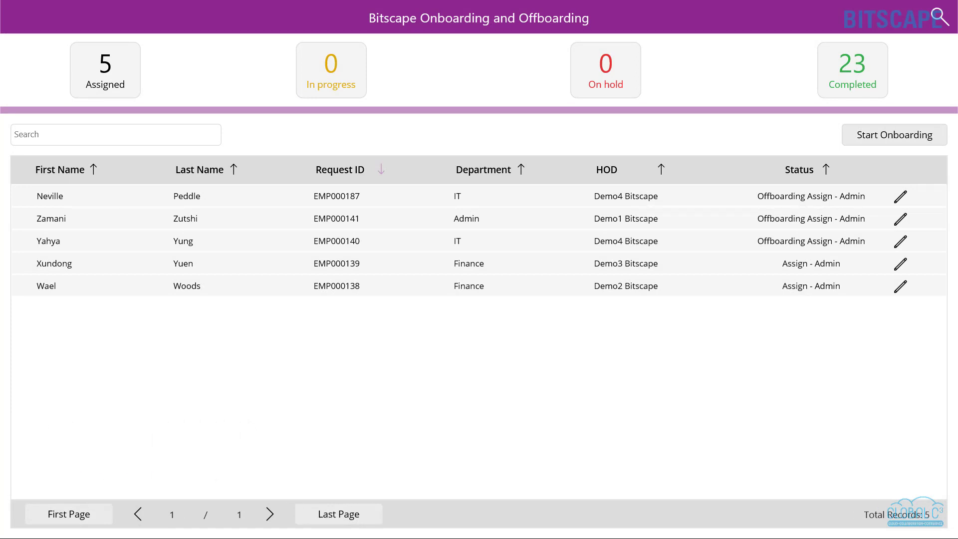
Save the Admin offboarding task as Offboarding Completed, then open the HR offboarding task
click(900, 198)
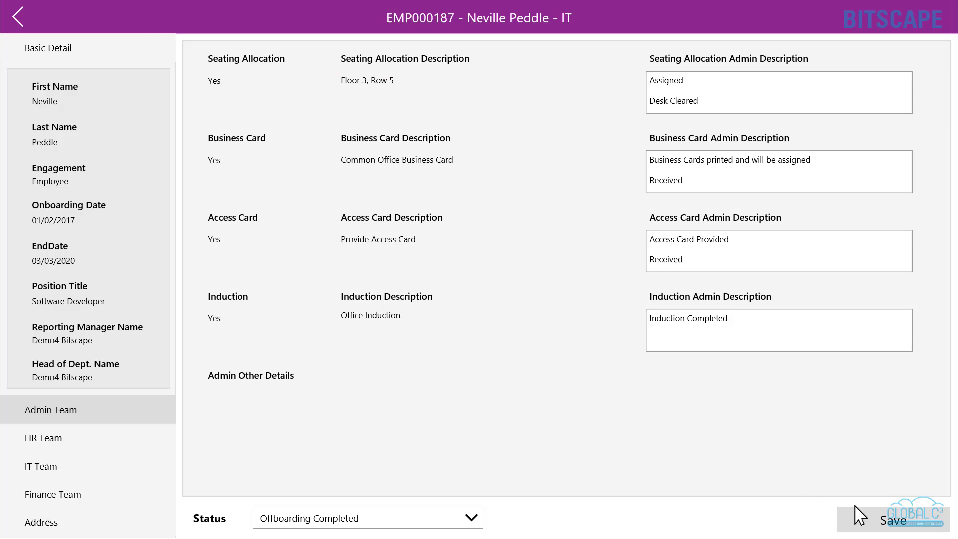
click(893, 521)
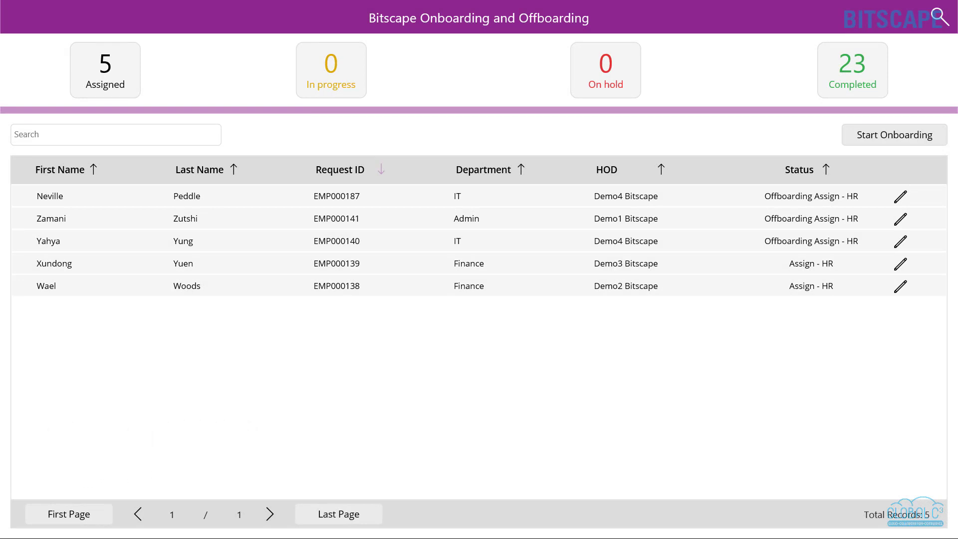
click(901, 197)
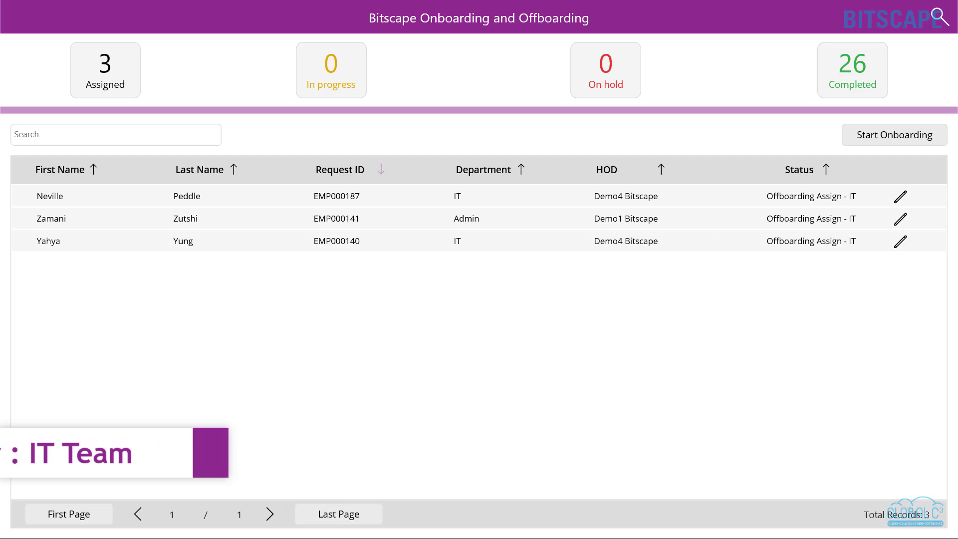
Save IT offboarding as completed (services end 03/03/2020, user deletion 01/06/2020), then save Finance offboarding
click(900, 198)
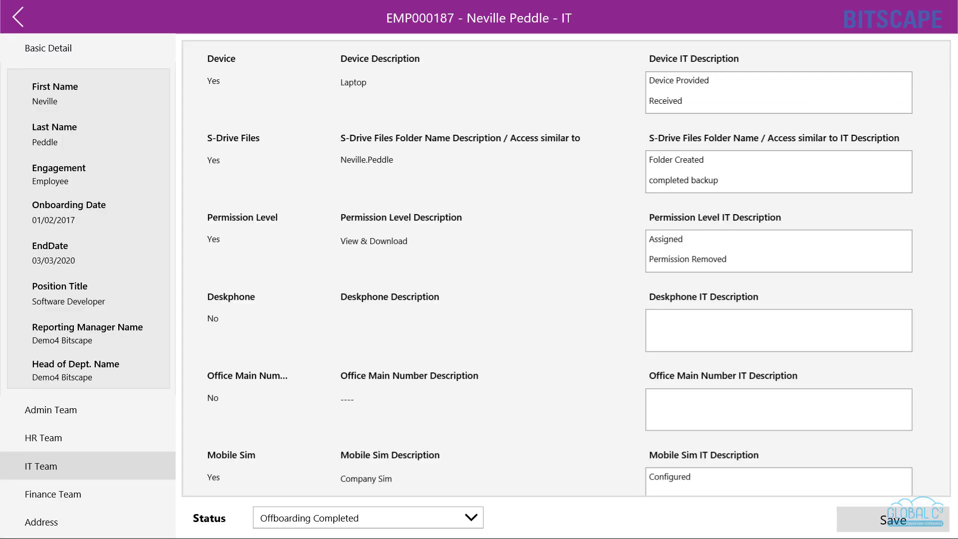
scroll(563, 264, down, 7)
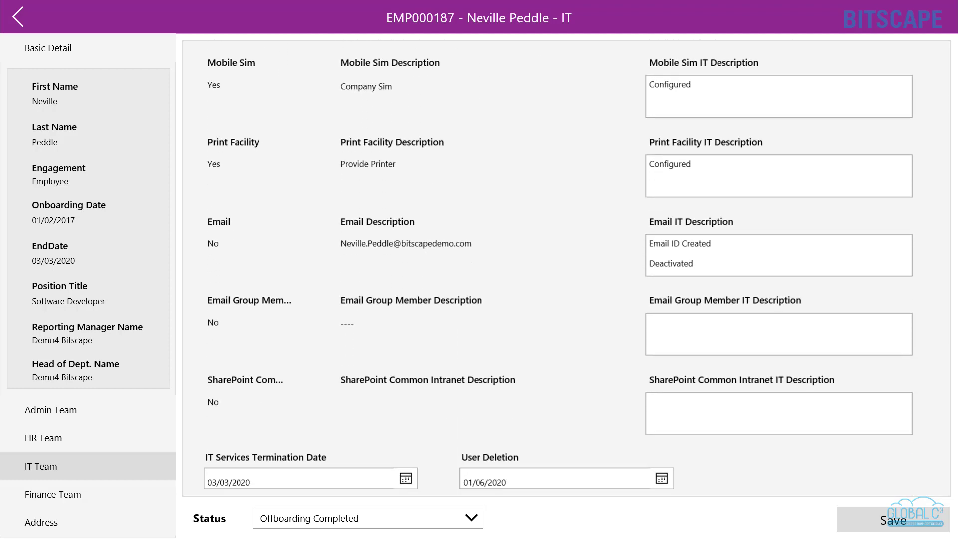
click(892, 521)
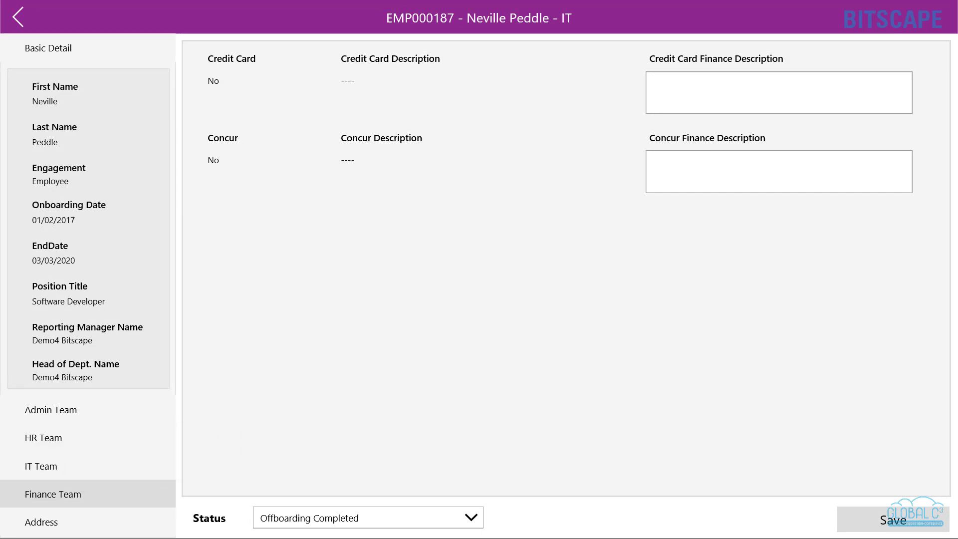
click(893, 520)
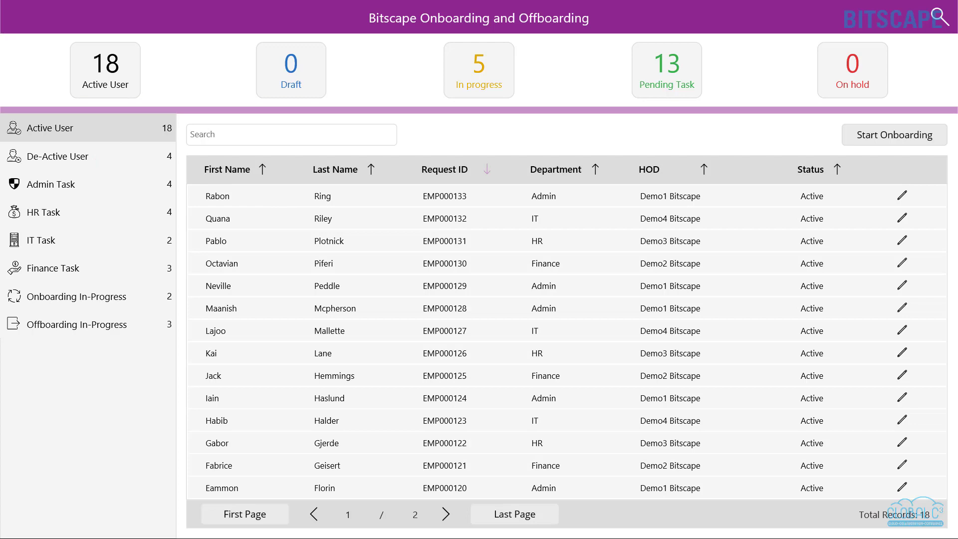
Open the De-Active User list, now five employees including the offboarded IT hire
click(57, 156)
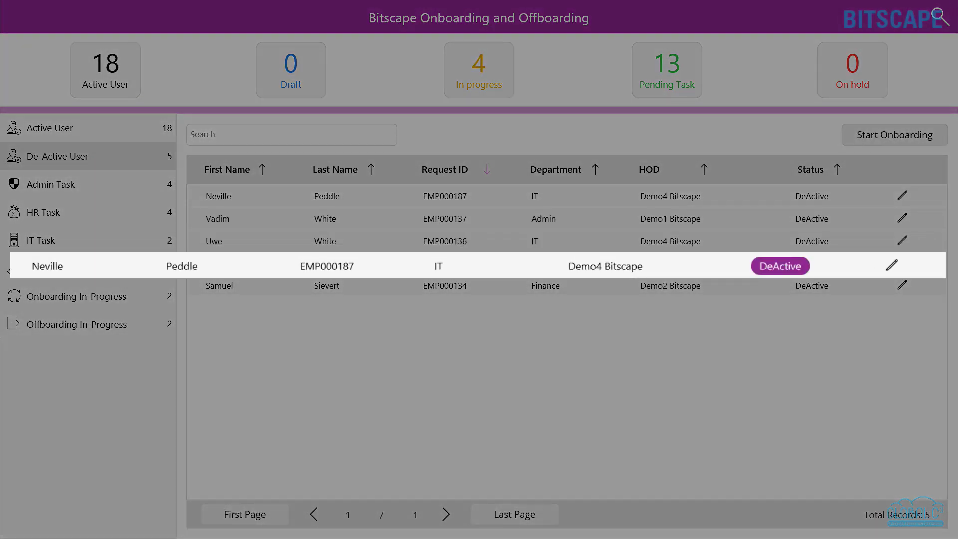